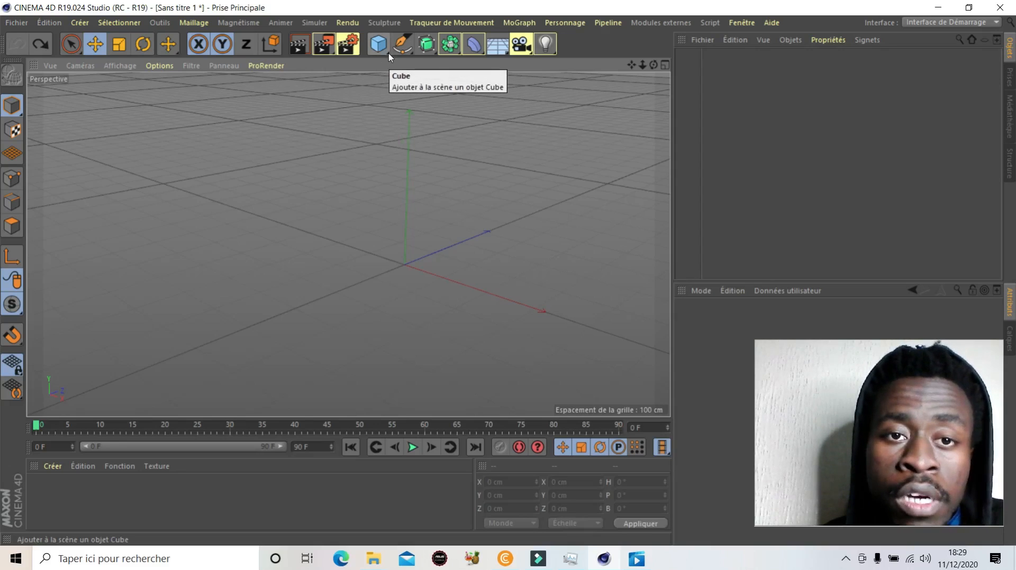
Add a cube primitive at the scene's origin and undo the duplicate so that a single cube is kept.
{"action": "left_click", "coordinate": [389, 53]}
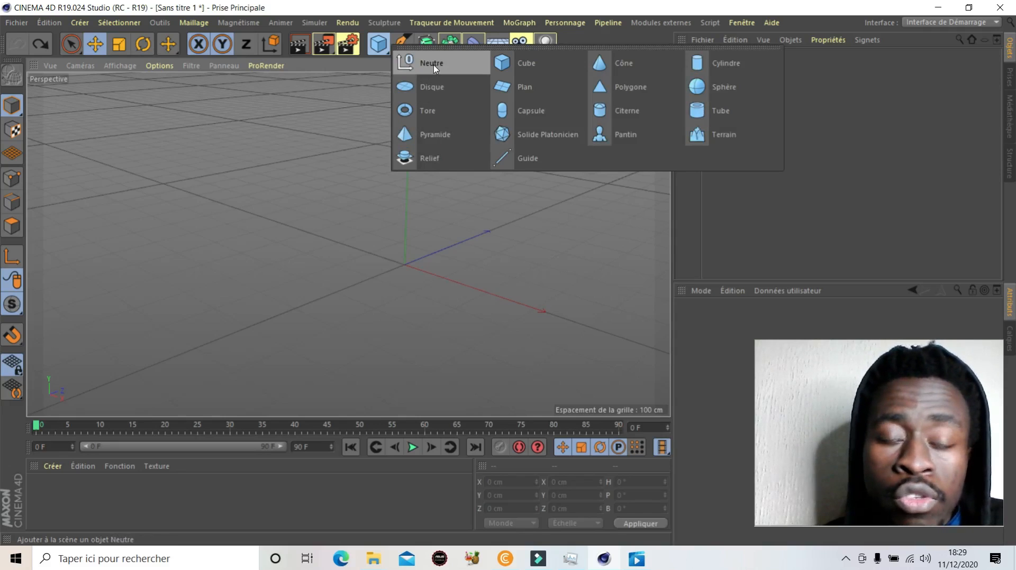
{"action": "left_click", "coordinate": [379, 47]}
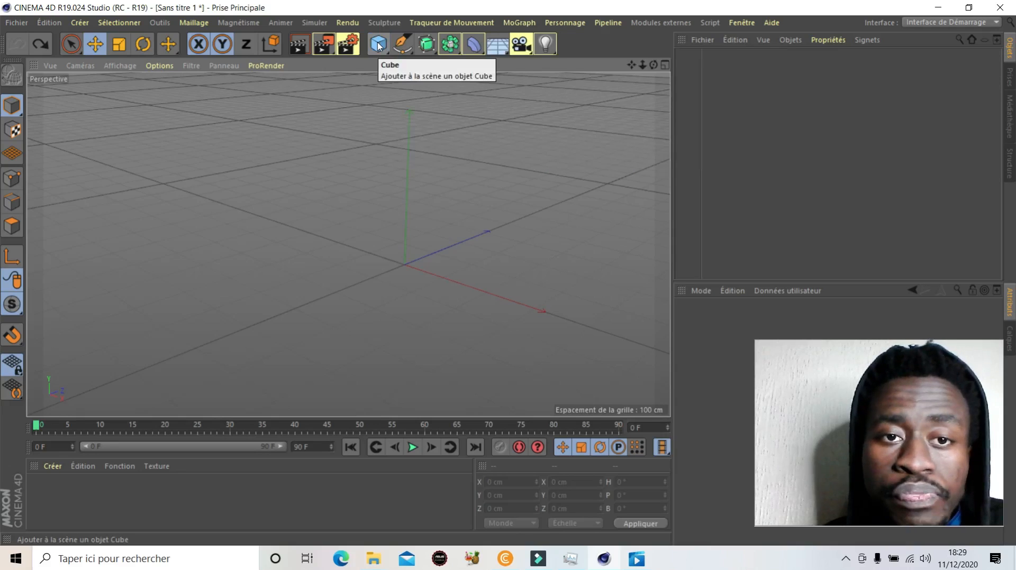
{"action": "left_click", "coordinate": [379, 46]}
{"action": "left_click", "coordinate": [378, 44]}
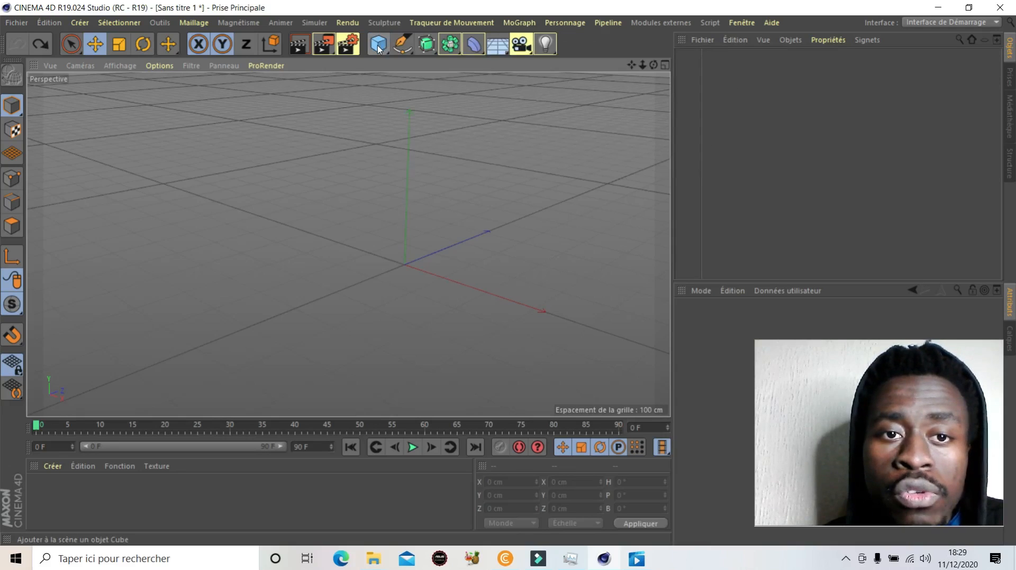
{"action": "left_click", "coordinate": [378, 45]}
{"action": "left_click", "coordinate": [379, 45]}
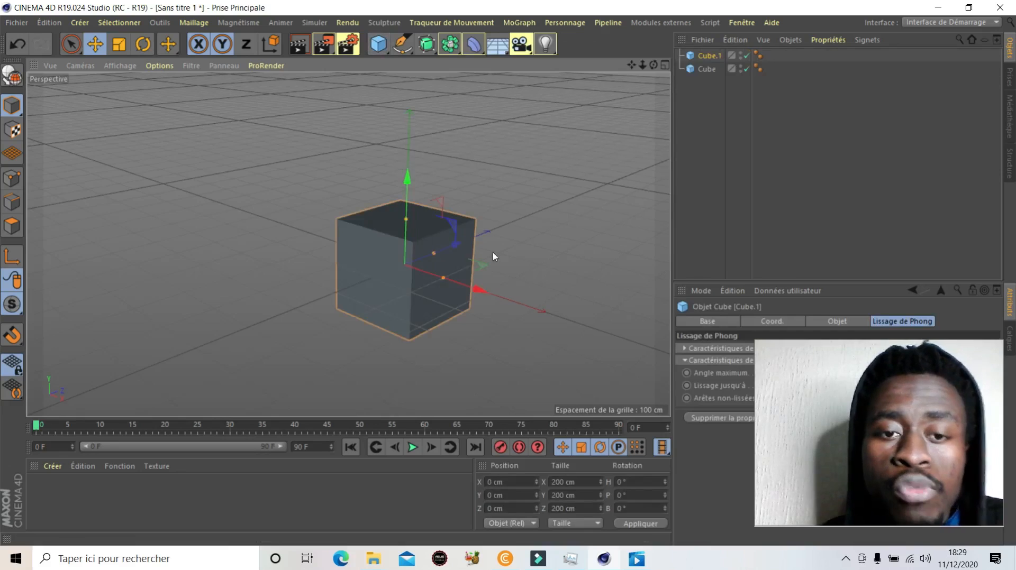
{"action": "key", "text": "ctrl+z"}
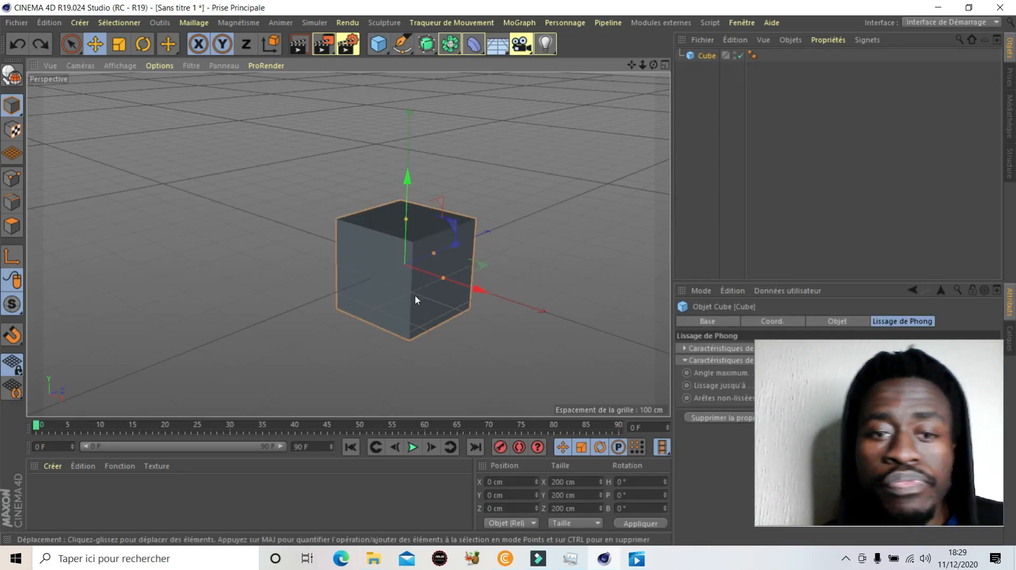
{"action": "scroll", "coordinate": [313, 163], "scroll_direction": "down", "scroll_amount": 4}
{"action": "scroll", "coordinate": [377, 234], "scroll_direction": "up", "scroll_amount": 5}
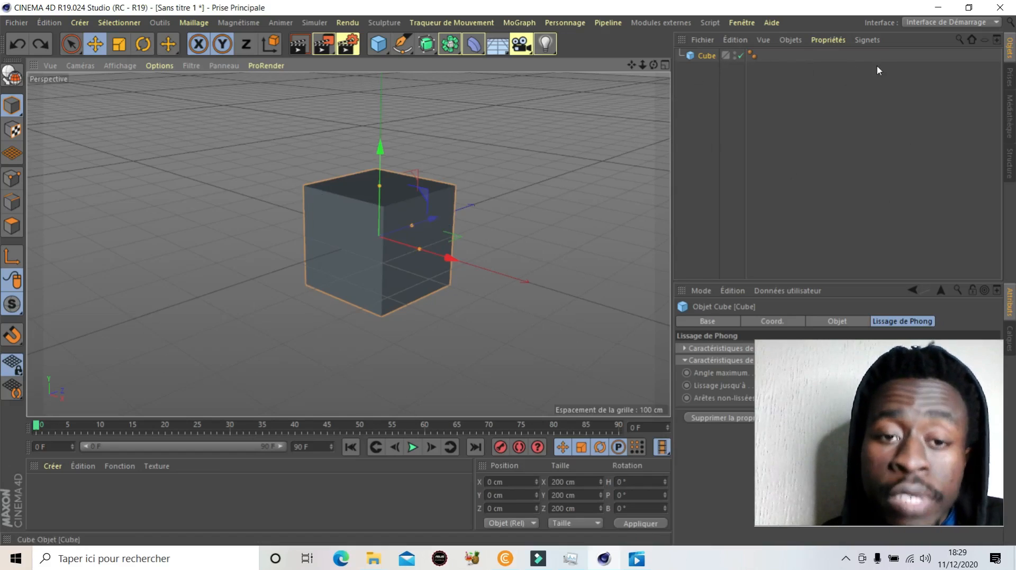
Add a Terrain primitive to the scene at the cube's location.
{"action": "left_click", "coordinate": [385, 55]}
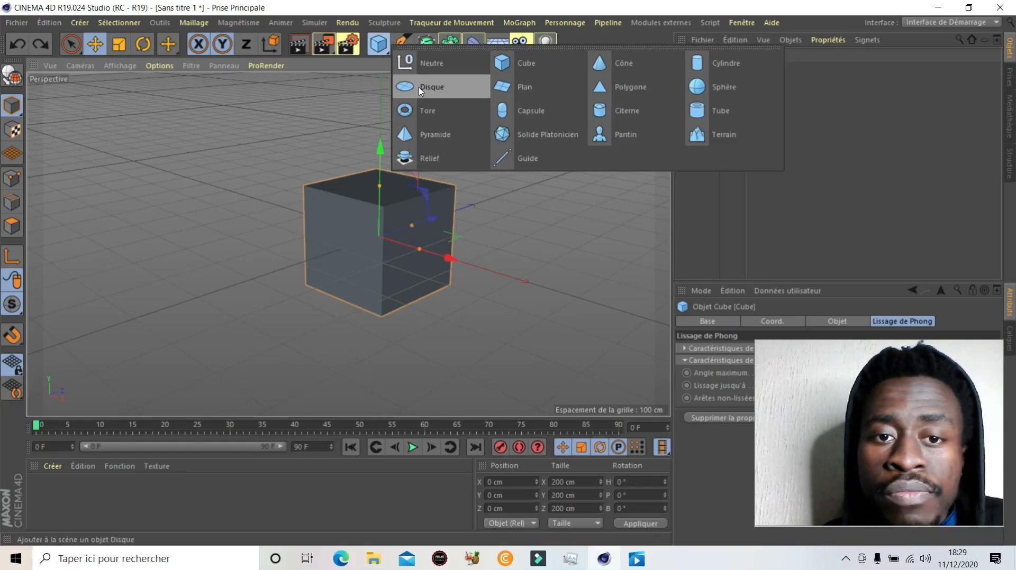
{"action": "left_click", "coordinate": [727, 137]}
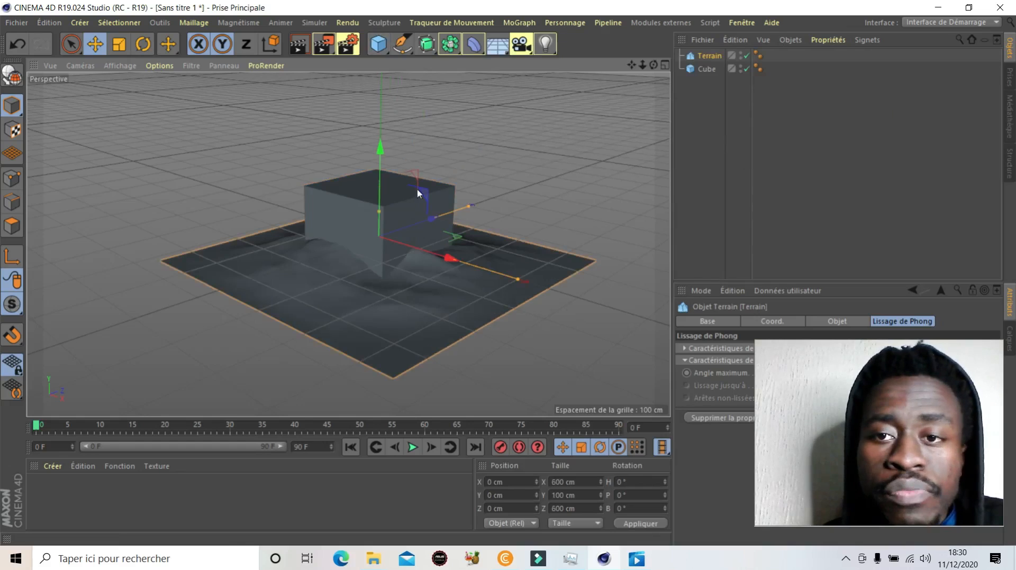
{"action": "scroll", "coordinate": [297, 252], "scroll_direction": "down", "scroll_amount": 4}
{"action": "scroll", "coordinate": [343, 265], "scroll_direction": "up", "scroll_amount": 4}
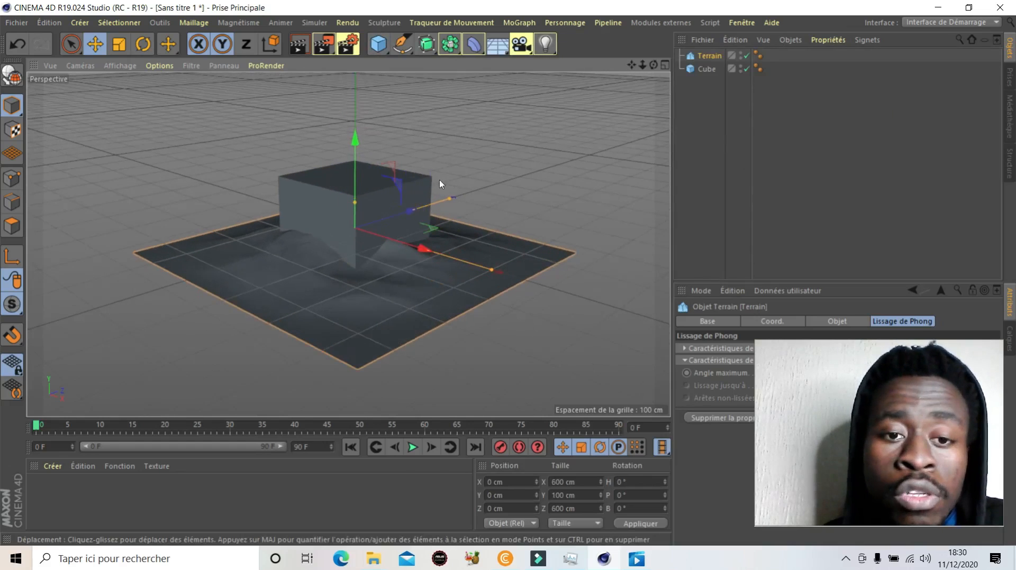
{"action": "scroll", "coordinate": [365, 242], "scroll_direction": "up", "scroll_amount": 2}
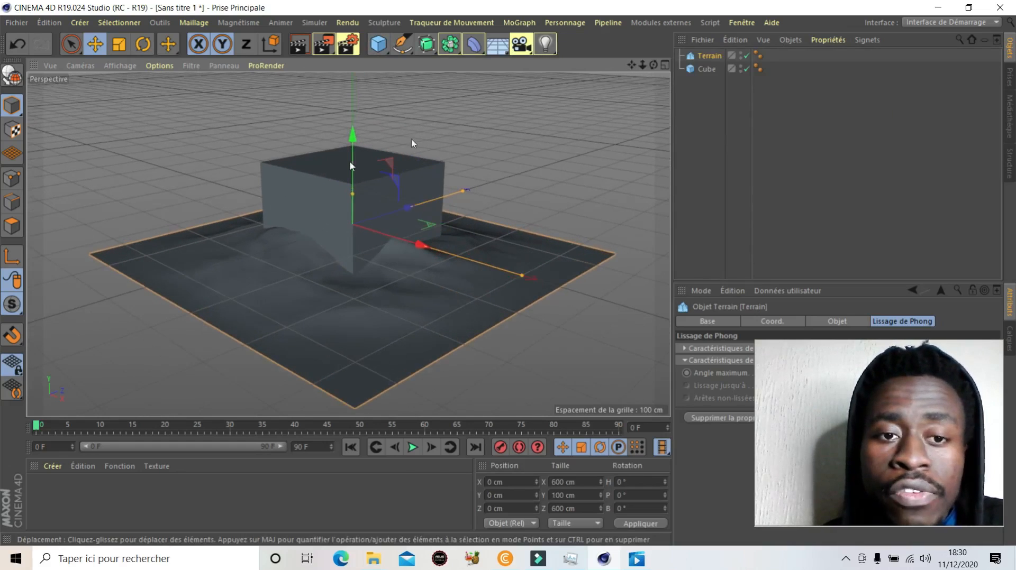
{"action": "scroll", "coordinate": [273, 268], "scroll_direction": "down", "scroll_amount": 2}
{"action": "scroll", "coordinate": [275, 269], "scroll_direction": "down", "scroll_amount": 2}
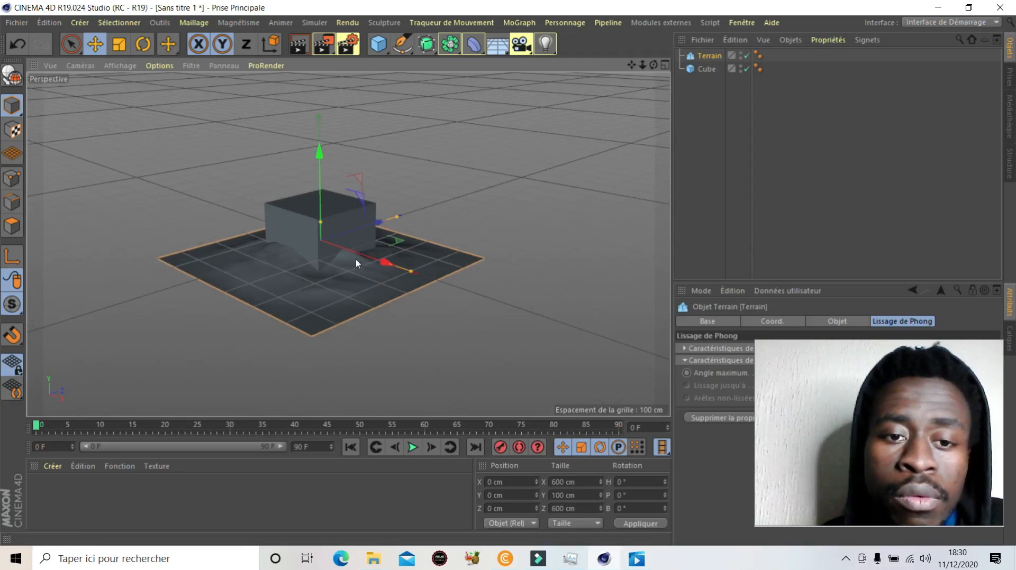
Move the terrain about 502 cm along the X axis, away from the cube.
{"action": "left_click_drag", "start_coordinate": [394, 273], "coordinate": [574, 331]}
{"action": "scroll", "coordinate": [422, 310], "scroll_direction": "down", "scroll_amount": 4}
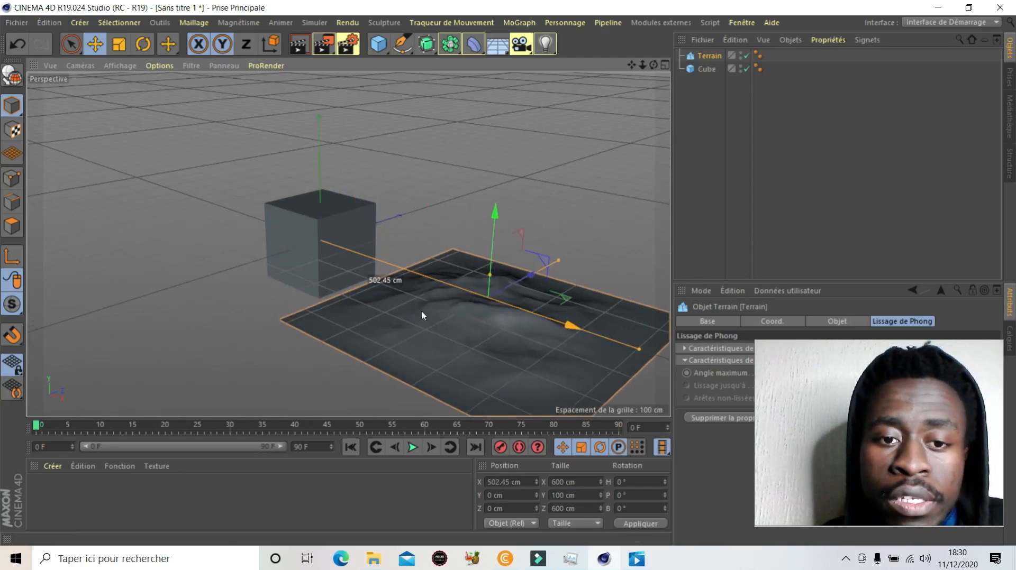
{"action": "scroll", "coordinate": [328, 279], "scroll_direction": "up", "scroll_amount": 2}
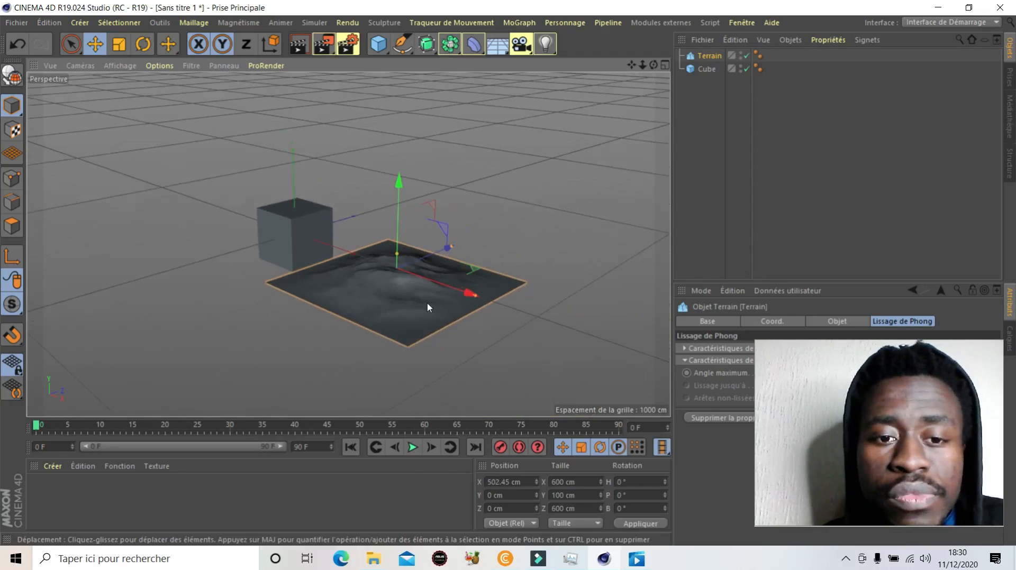
{"action": "scroll", "coordinate": [427, 304], "scroll_direction": "up", "scroll_amount": 3}
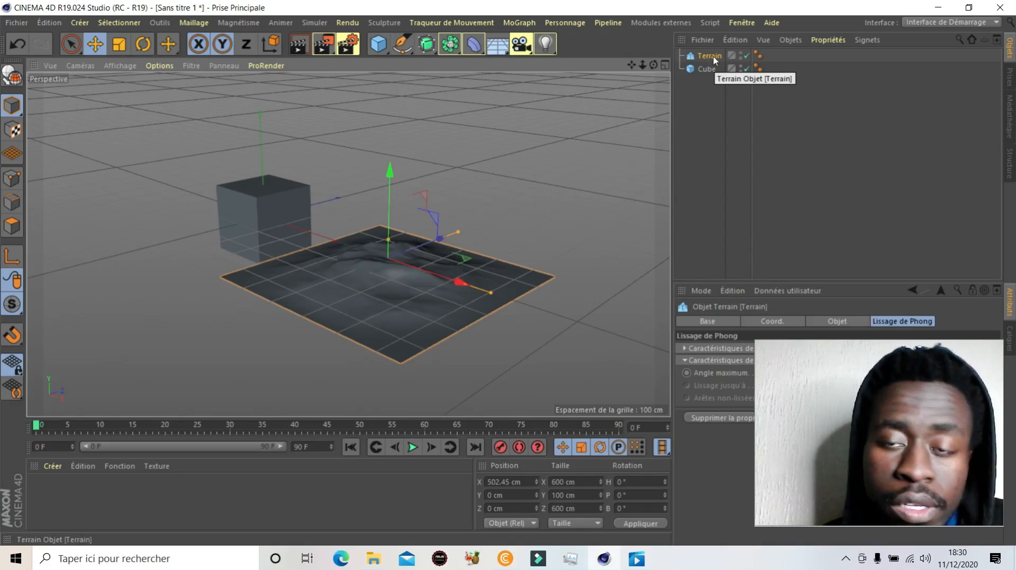
Make the cube a child of the Terrain object in the object hierarchy.
{"action": "left_click", "coordinate": [707, 69]}
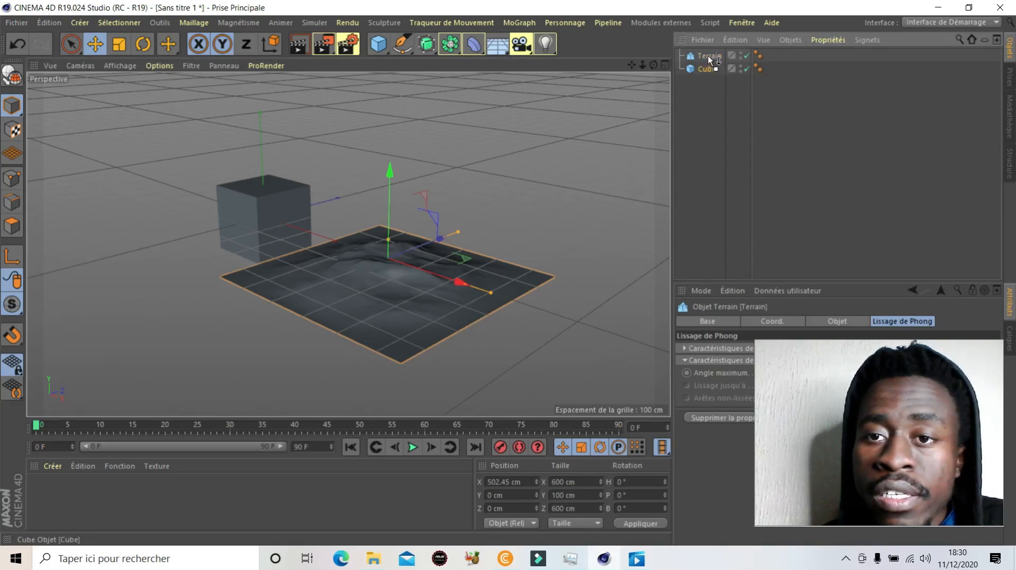
{"action": "left_click_drag", "start_coordinate": [713, 54], "coordinate": [712, 54]}
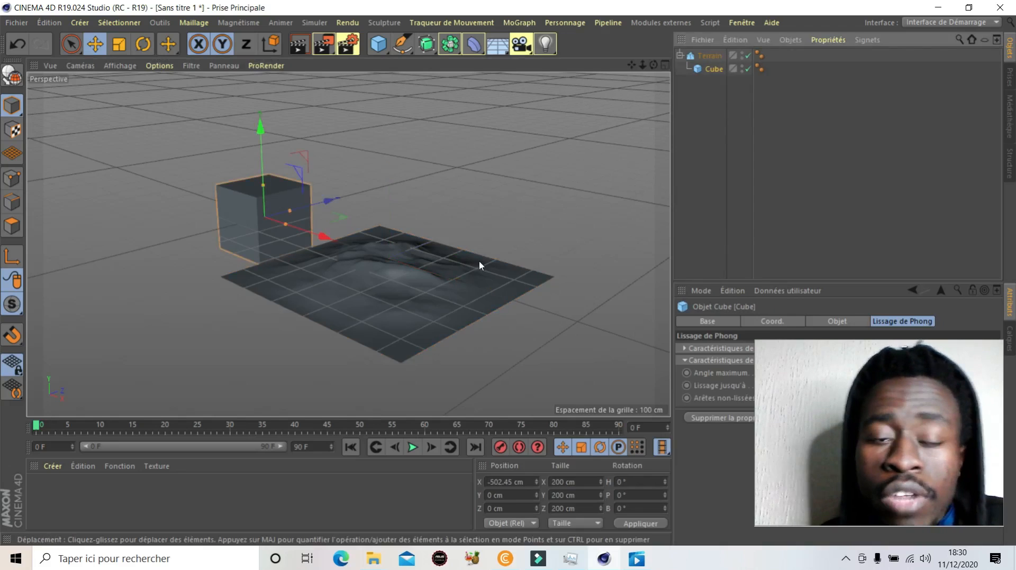
{"action": "scroll", "coordinate": [471, 261], "scroll_direction": "down", "scroll_amount": 3}
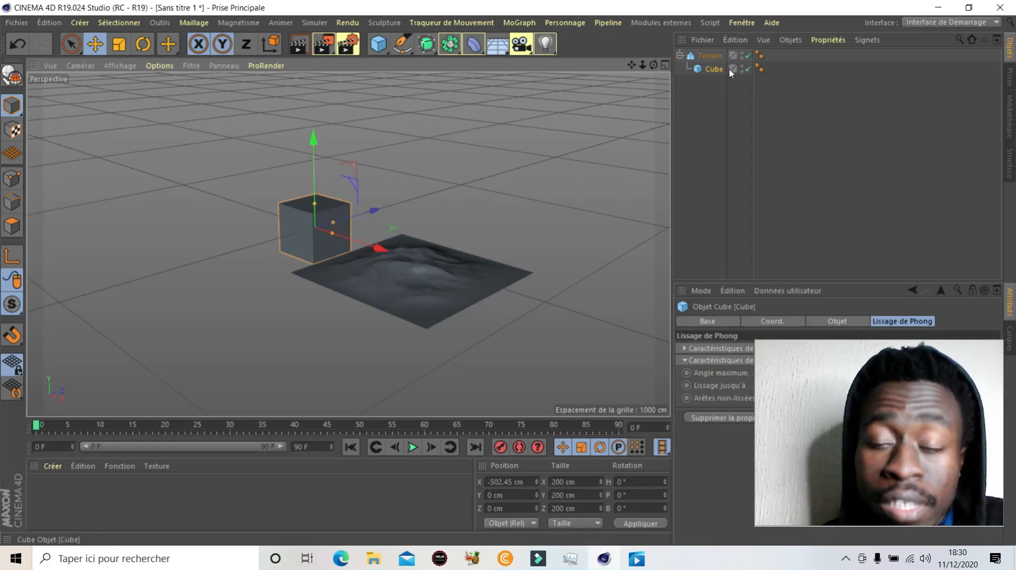
Collapse and expand the Terrain hierarchy, and take the cube back out as an independent object.
{"action": "left_click", "coordinate": [680, 55]}
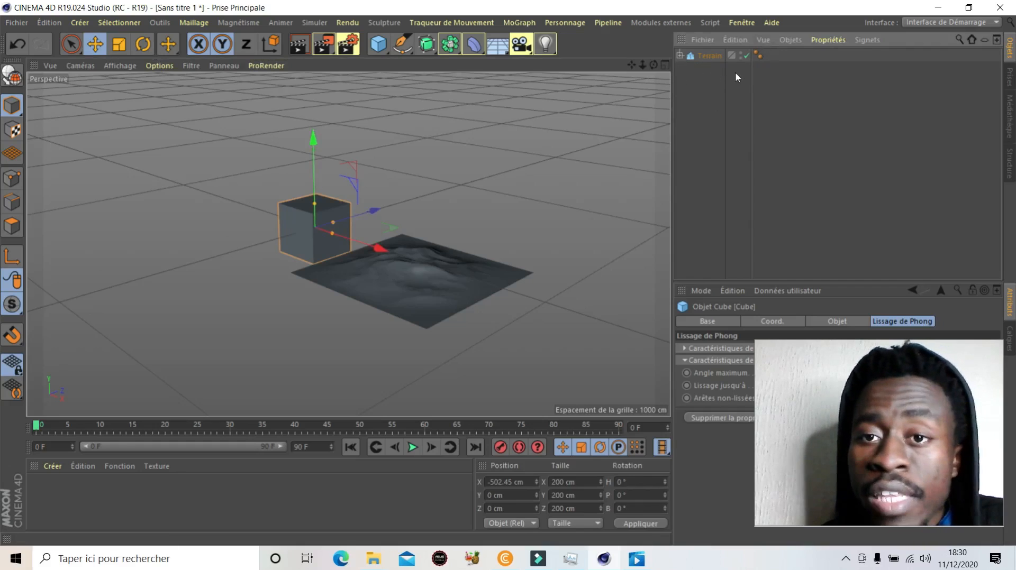
{"action": "left_click", "coordinate": [679, 55]}
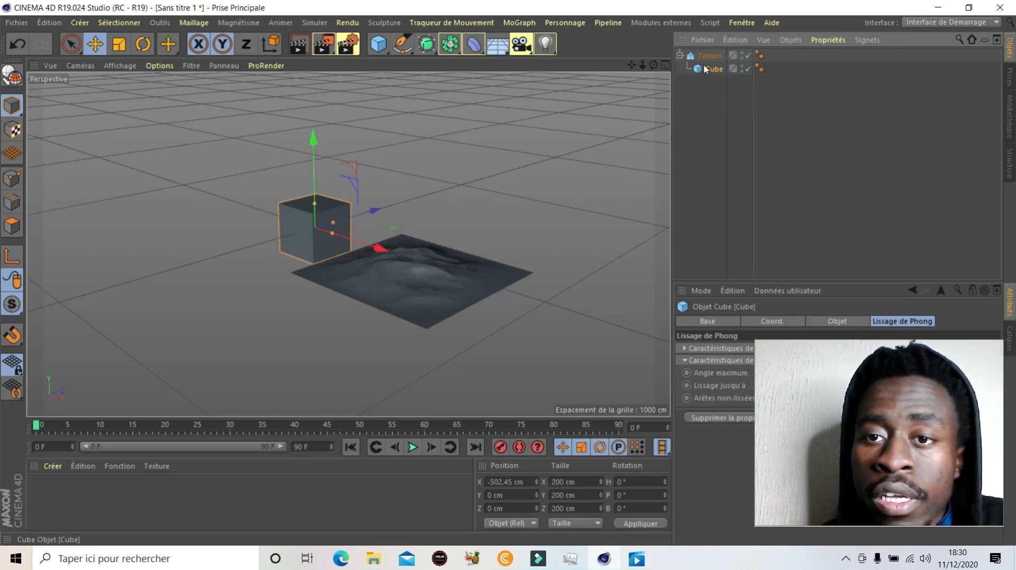
{"action": "left_click_drag", "start_coordinate": [713, 74], "coordinate": [707, 109]}
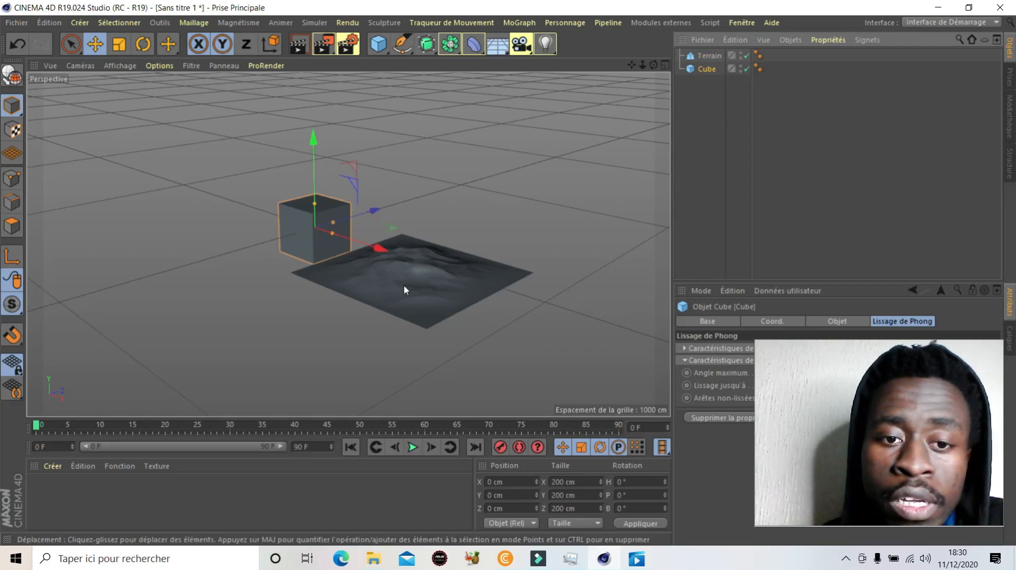
{"action": "scroll", "coordinate": [408, 288], "scroll_direction": "up", "scroll_amount": 2}
{"action": "scroll", "coordinate": [407, 286], "scroll_direction": "up", "scroll_amount": 1}
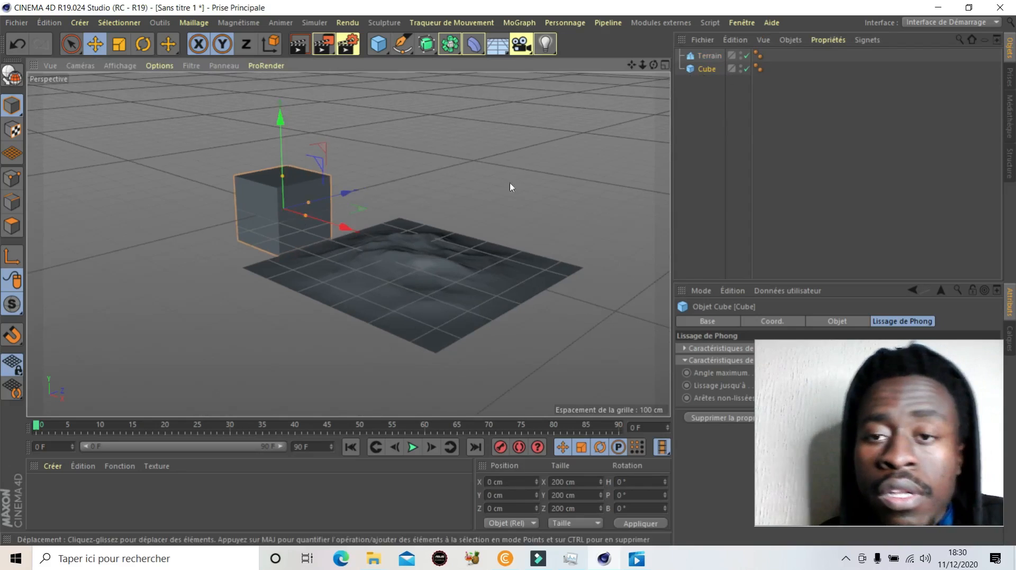
{"action": "scroll", "coordinate": [378, 206], "scroll_direction": "down", "scroll_amount": 2}
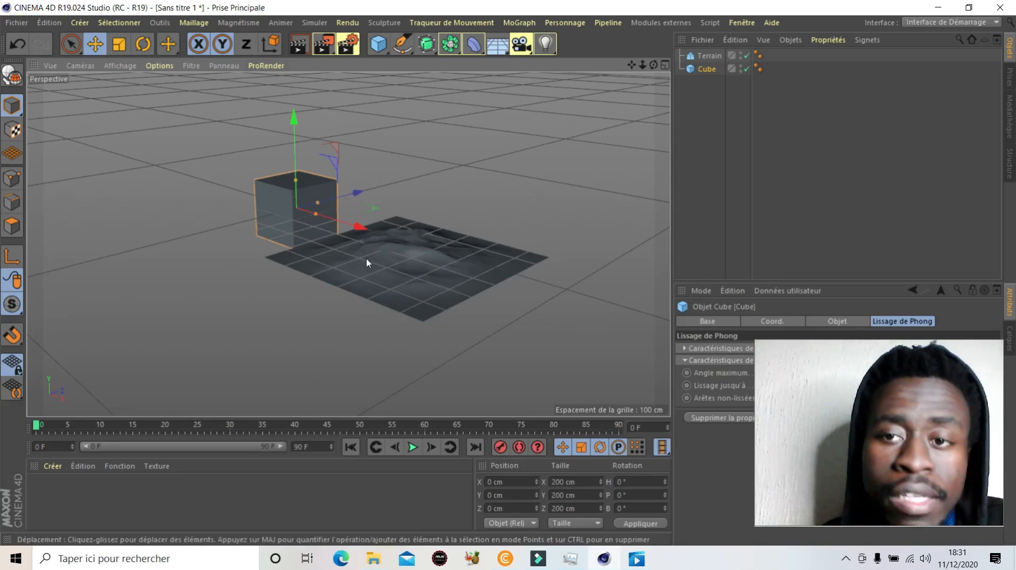
{"action": "scroll", "coordinate": [396, 246], "scroll_direction": "down", "scroll_amount": 3}
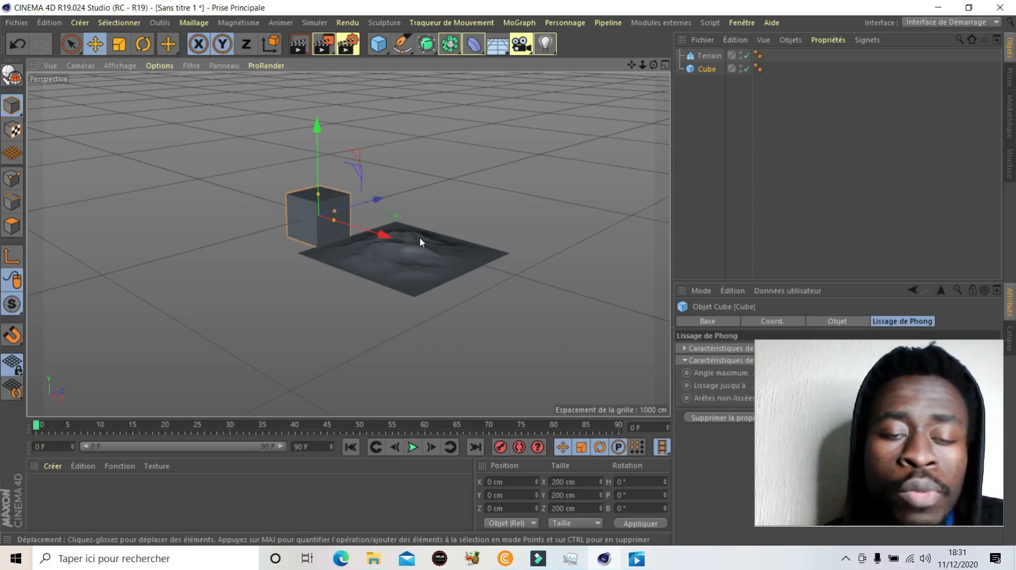
{"action": "scroll", "coordinate": [421, 239], "scroll_direction": "up", "scroll_amount": 2}
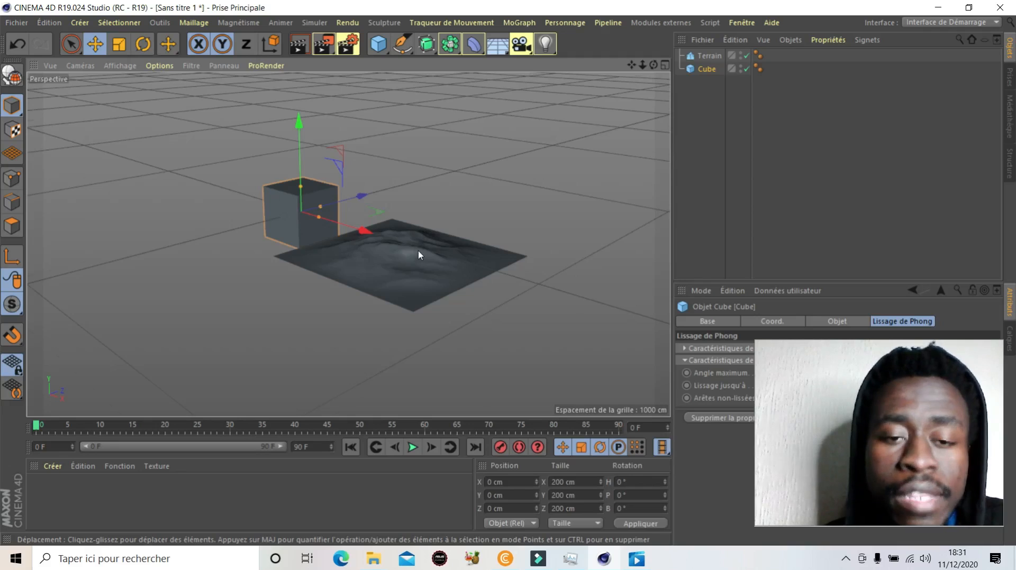
{"action": "scroll", "coordinate": [418, 250], "scroll_direction": "up", "scroll_amount": 2}
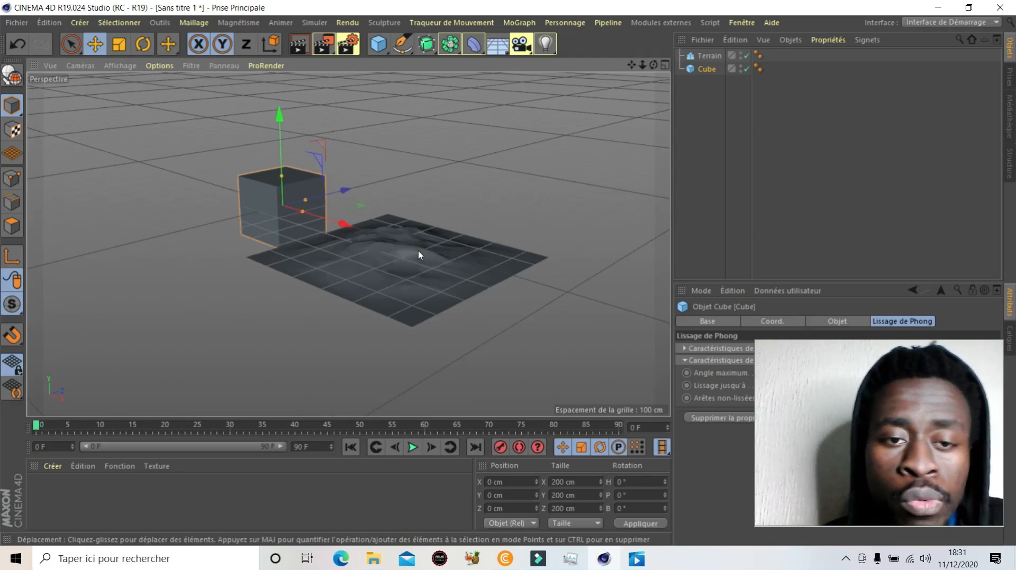
{"action": "scroll", "coordinate": [418, 249], "scroll_direction": "down", "scroll_amount": 1}
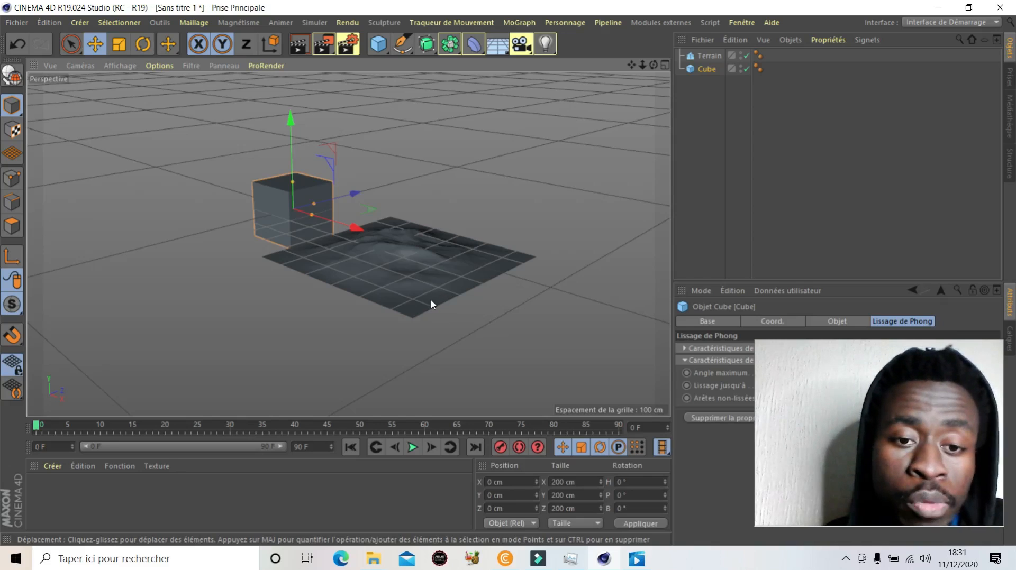
{"action": "scroll", "coordinate": [431, 304], "scroll_direction": "up", "scroll_amount": 2}
{"action": "scroll", "coordinate": [431, 304], "scroll_direction": "down", "scroll_amount": 5}
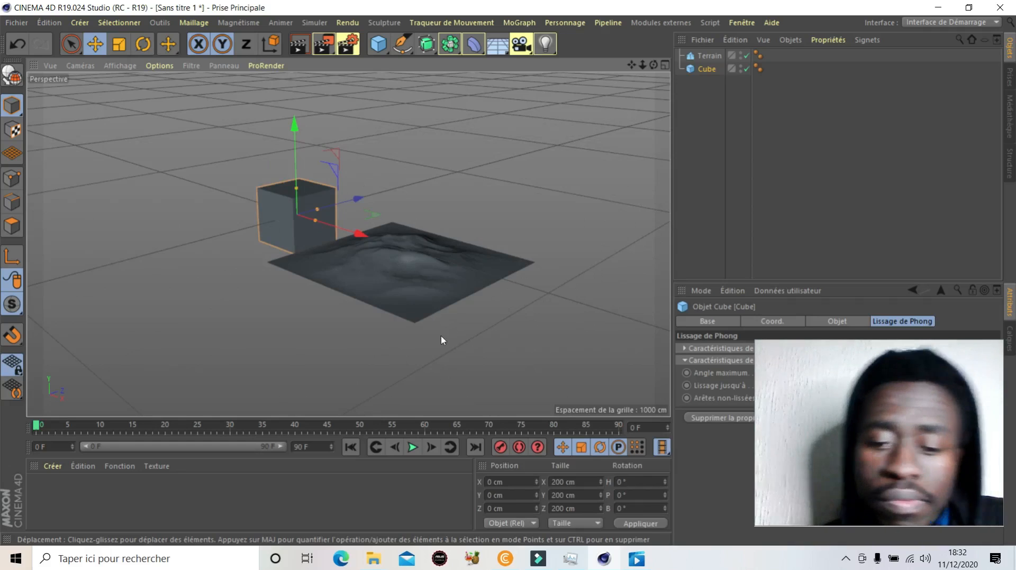
Switch to the Filmora9 video editor.
{"action": "left_click", "coordinate": [545, 558]}
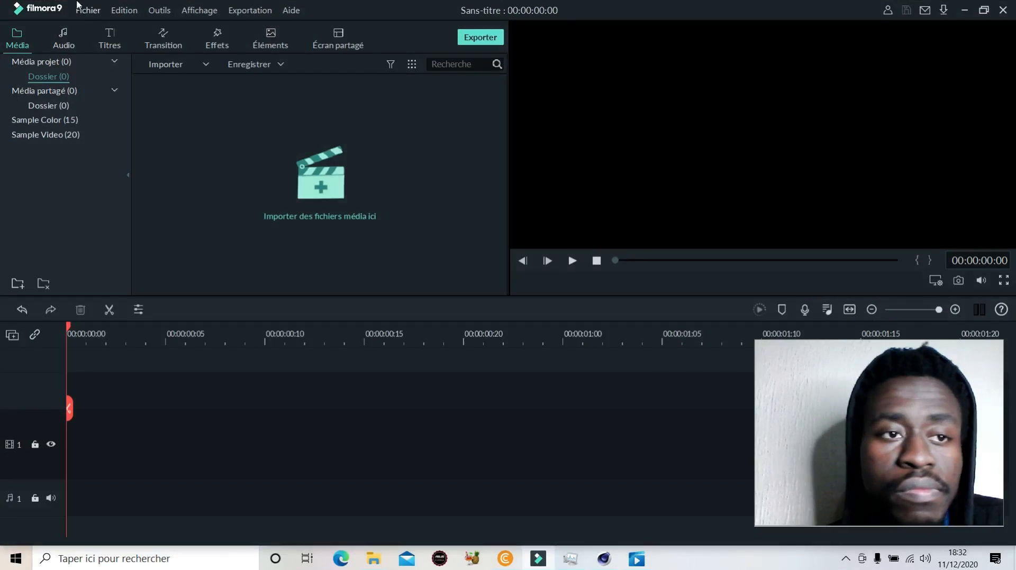